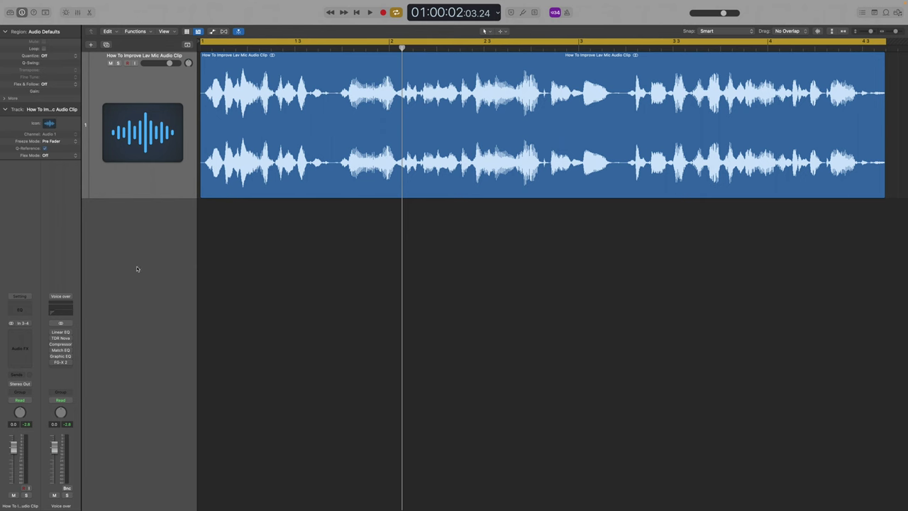
Step: Play the lav clip, then open the Voice over channel's Linear Phase EQ (30.4 Hz low cut)
mouse_move(61, 333)
key("space")
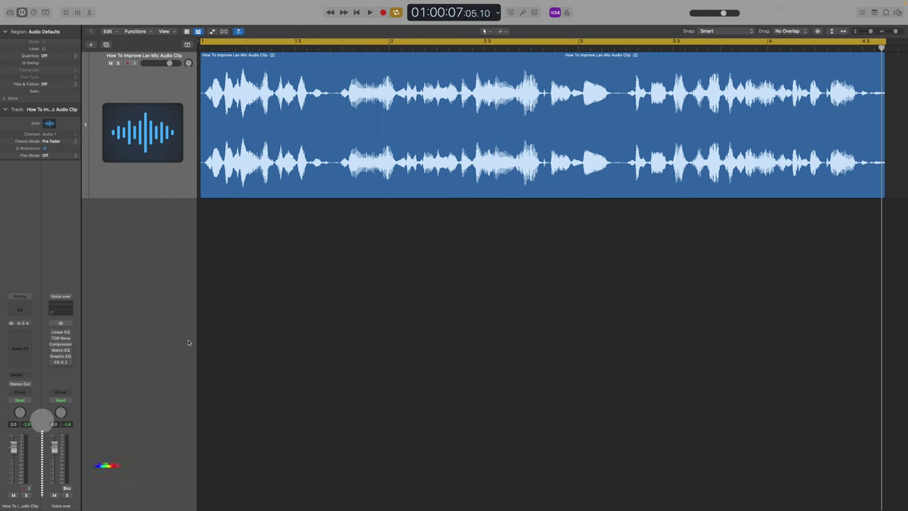
left_click(62, 334)
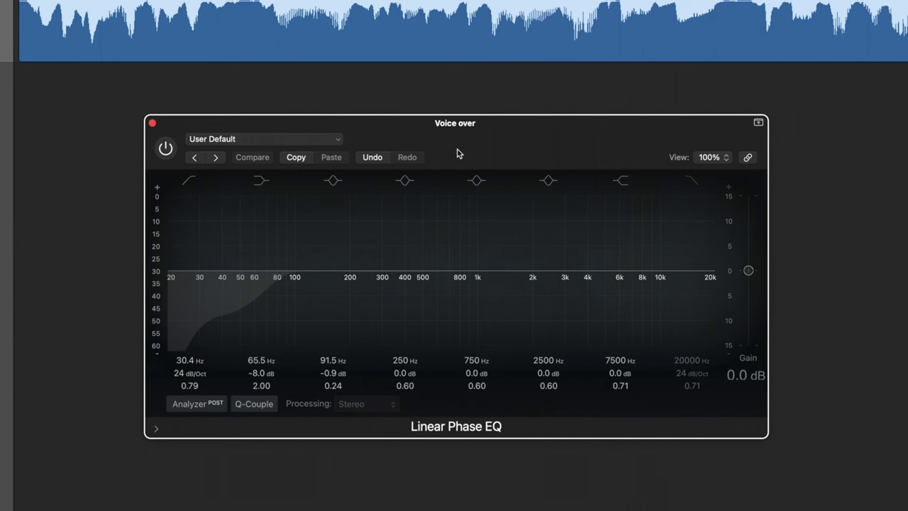
Step: Switch on the Voice over channel's Linear Phase EQ
left_click(166, 148)
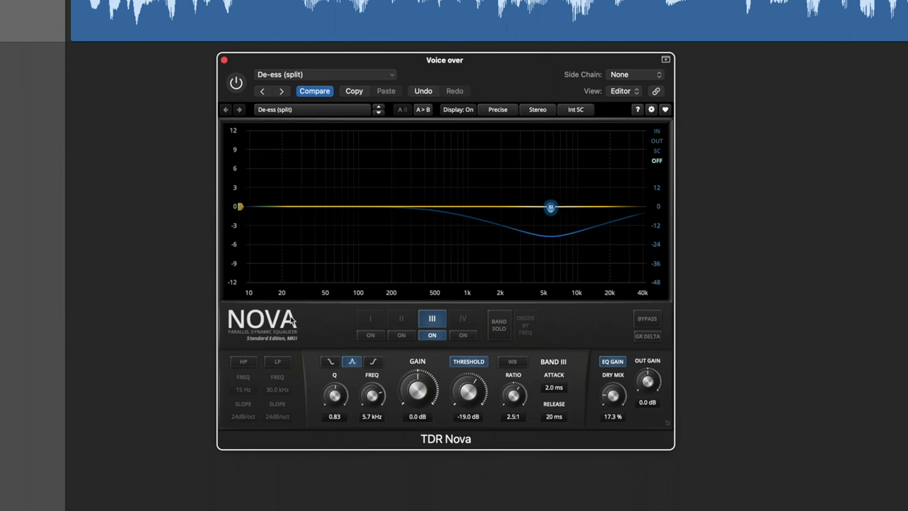
Step: Enable the TDR Nova de-esser while the clip plays, then stop and close its window
key("space")
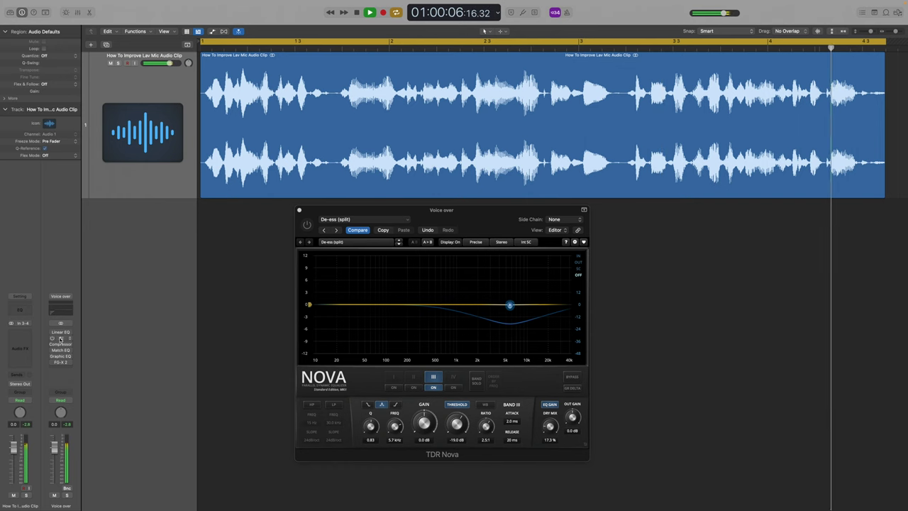
left_click(51, 333)
key("space")
key("space")
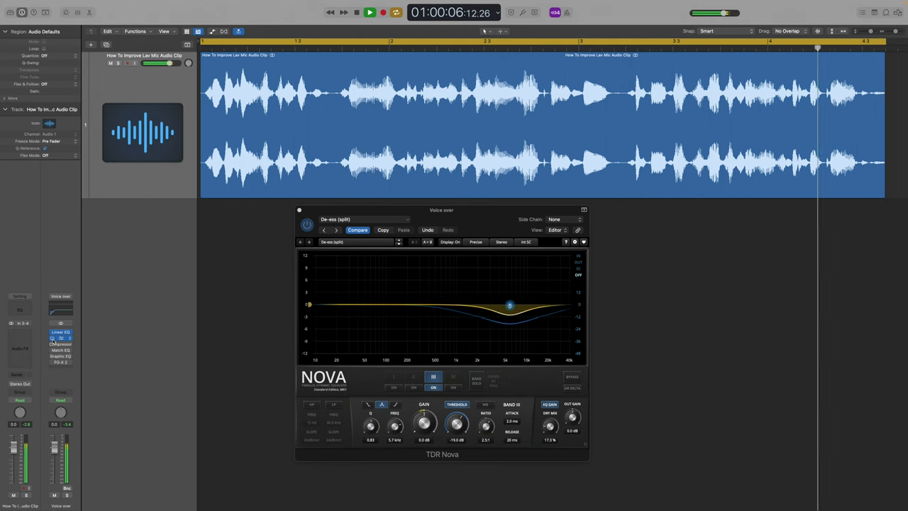
key("space")
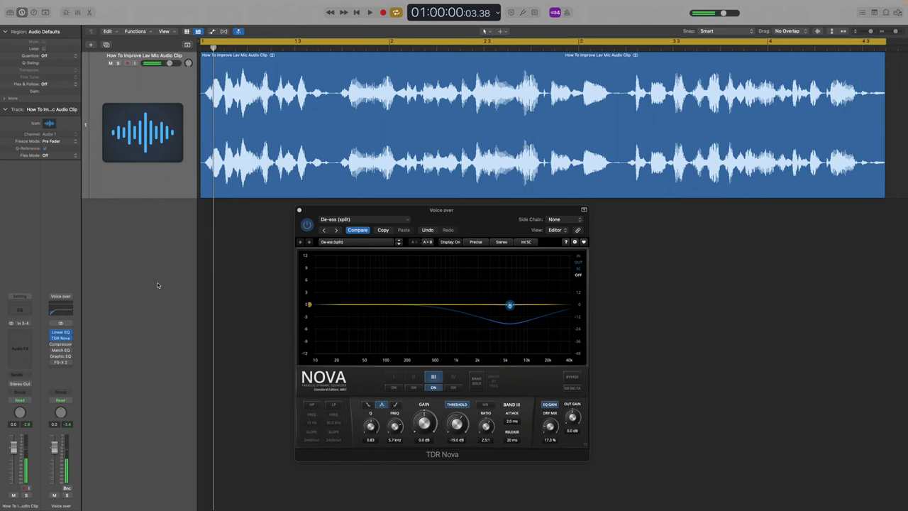
left_click(299, 210)
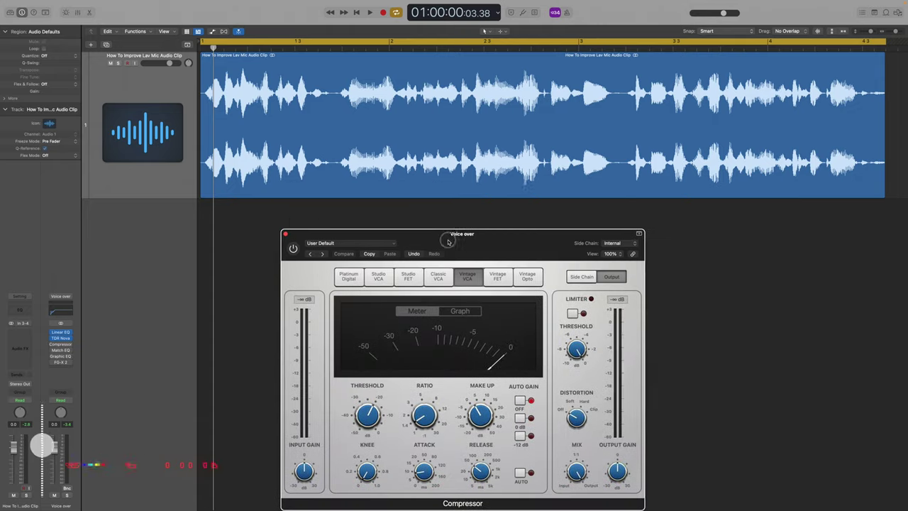
Step: Move the Vintage VCA Compressor window slightly higher on screen
left_click_drag(448, 242, 452, 220)
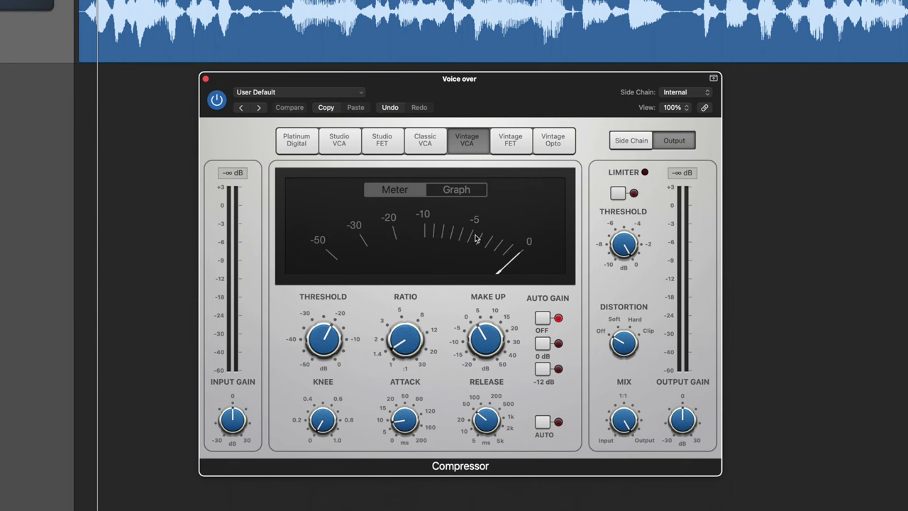
Step: Enable the Voice over Compressor, audition the clip through it, and close its window
mouse_move(415, 427)
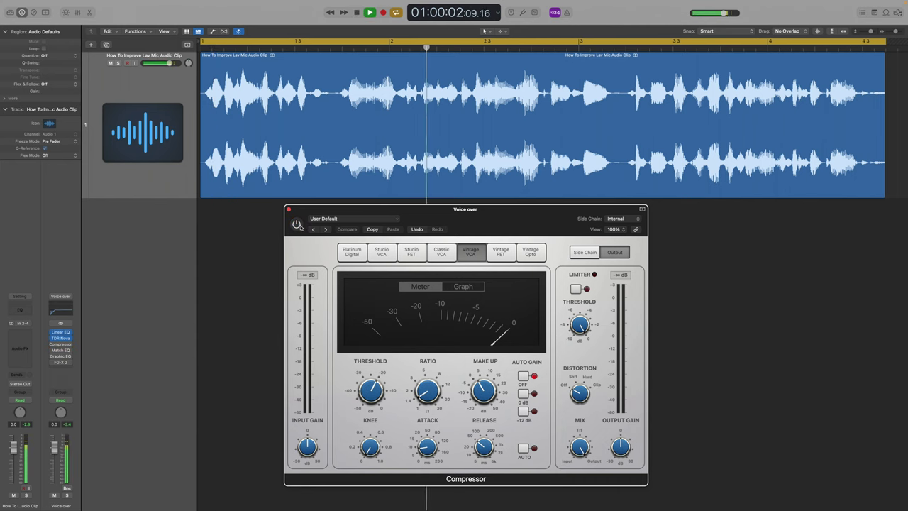
left_click(297, 224)
key("space")
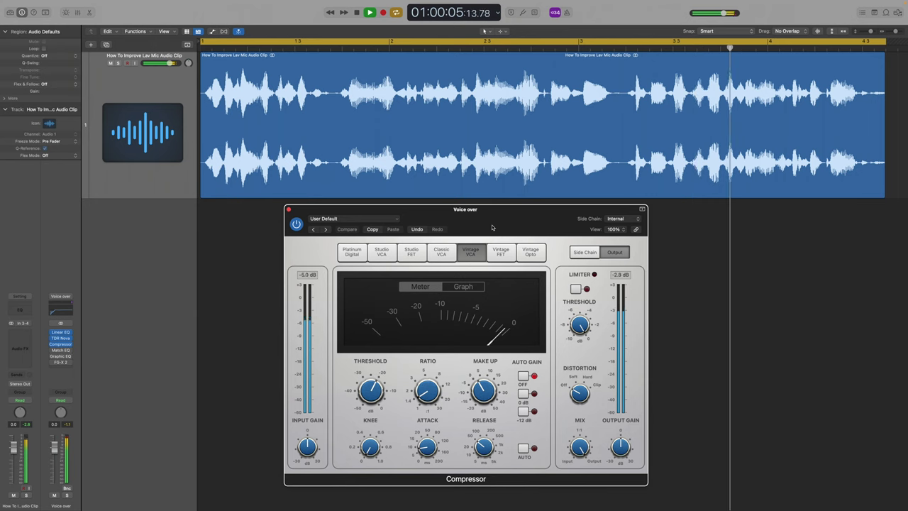
key("space")
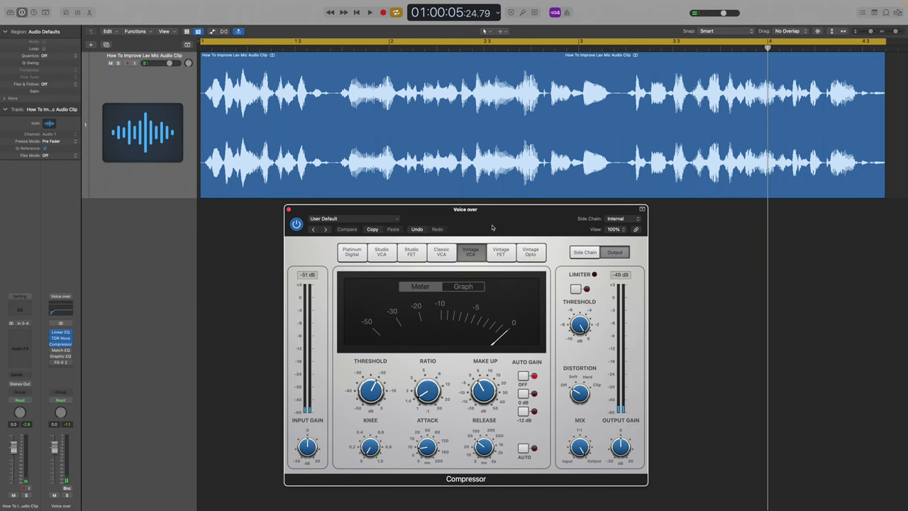
key("super+w")
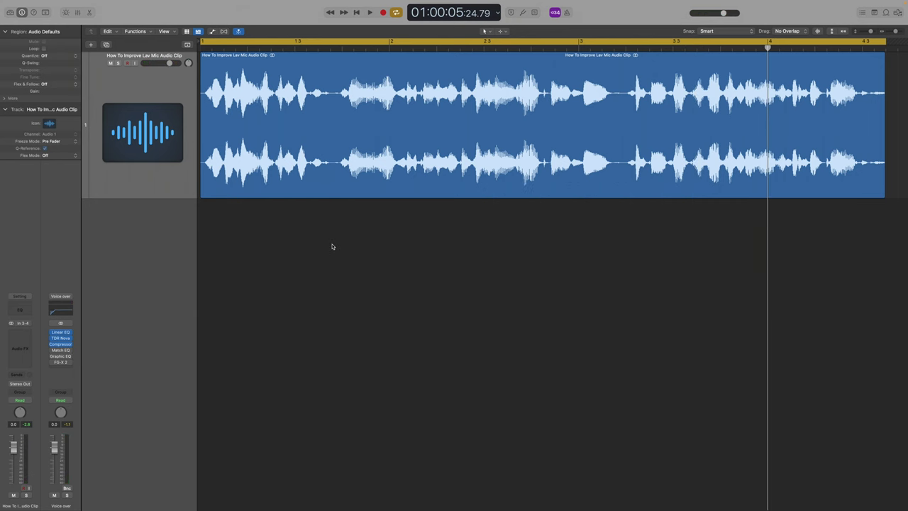
Step: Open Match EQ and learn the voice's current spectrum and Voice over.wav as reference
left_click(61, 350)
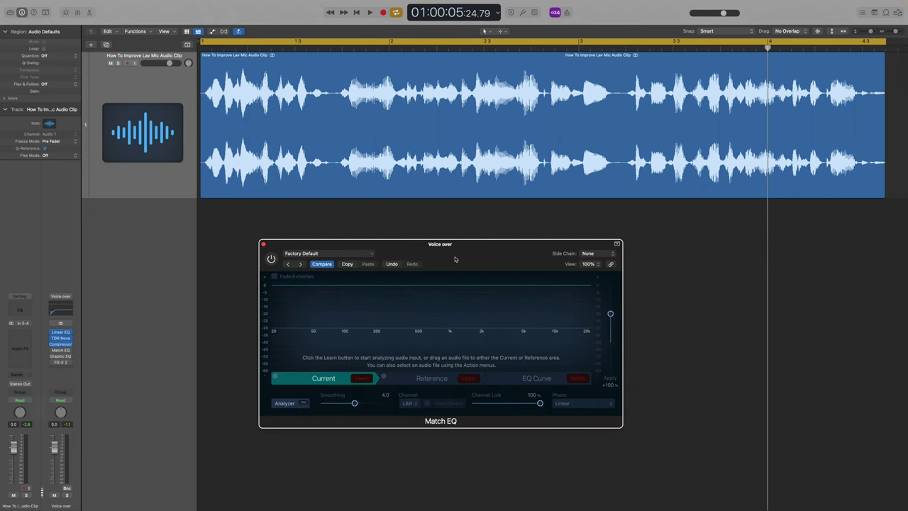
left_click_drag(454, 258, 477, 230)
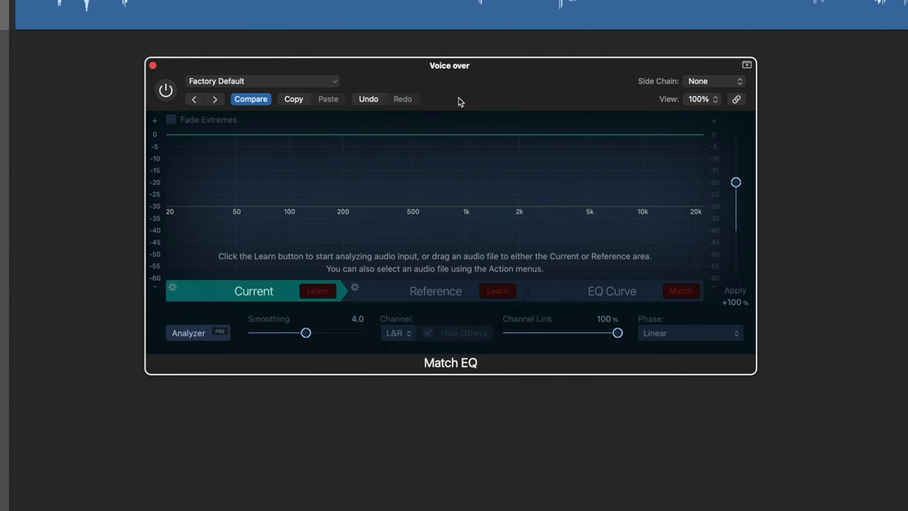
left_click(318, 293)
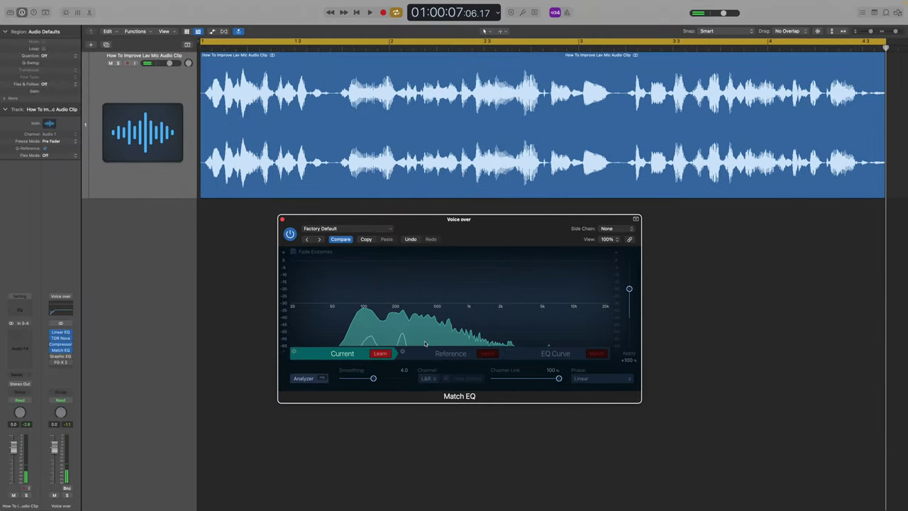
left_click(454, 353)
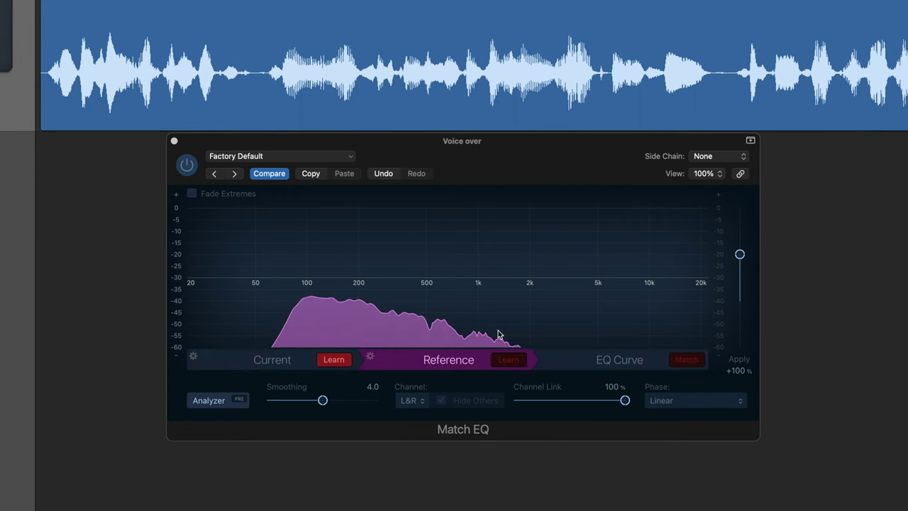
Step: Generate a Match EQ curve toward the reference, smooth it, and flatten its extreme ends
left_click(621, 362)
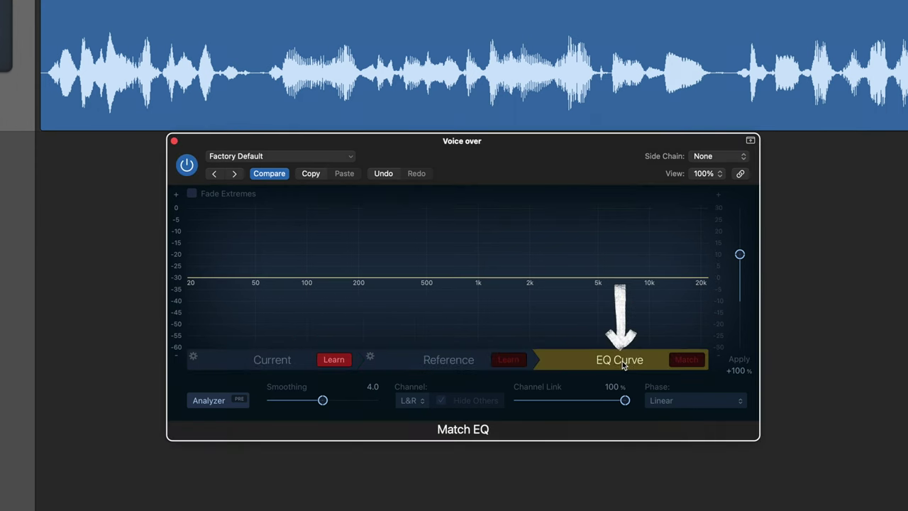
left_click(687, 360)
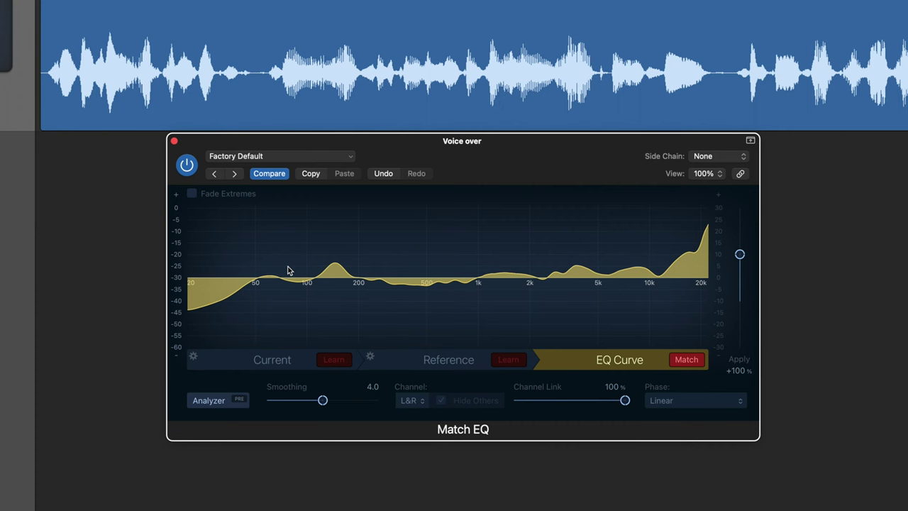
mouse_move(323, 400)
left_mouse_down()
mouse_move(295, 405)
mouse_move(307, 402)
left_mouse_up()
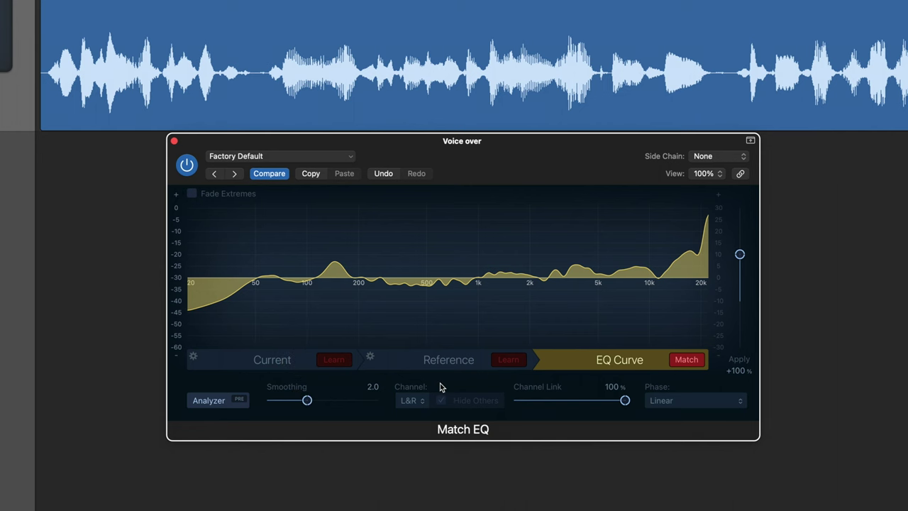
left_click(192, 193)
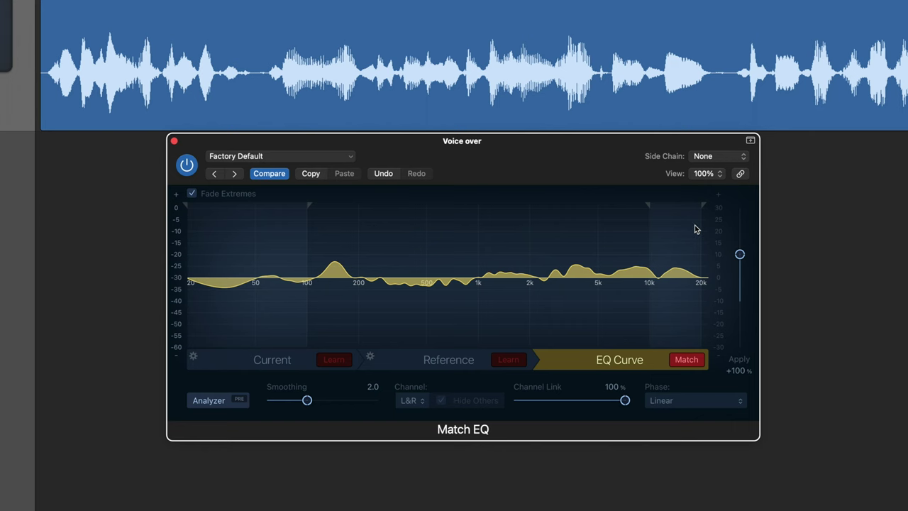
Step: Compare Match EQ bypassed versus active, leave it enabled, and close the window
left_click(187, 164)
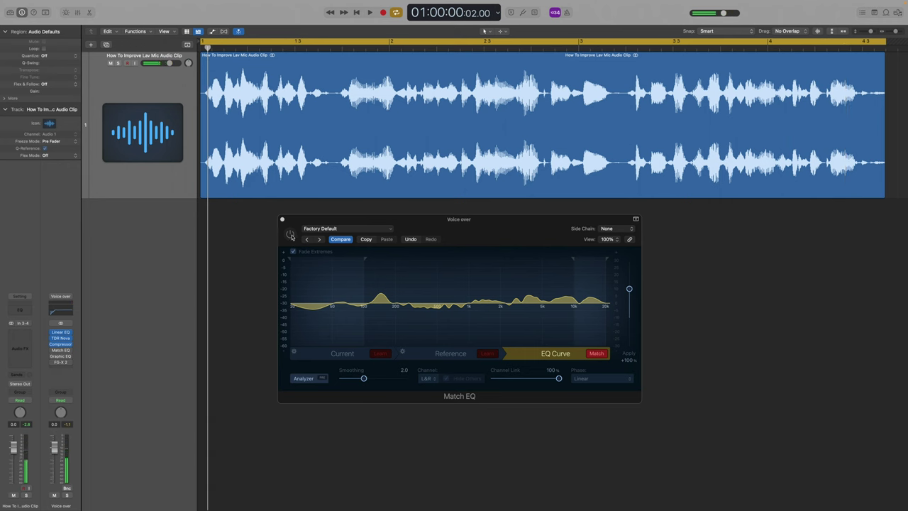
left_click(290, 234)
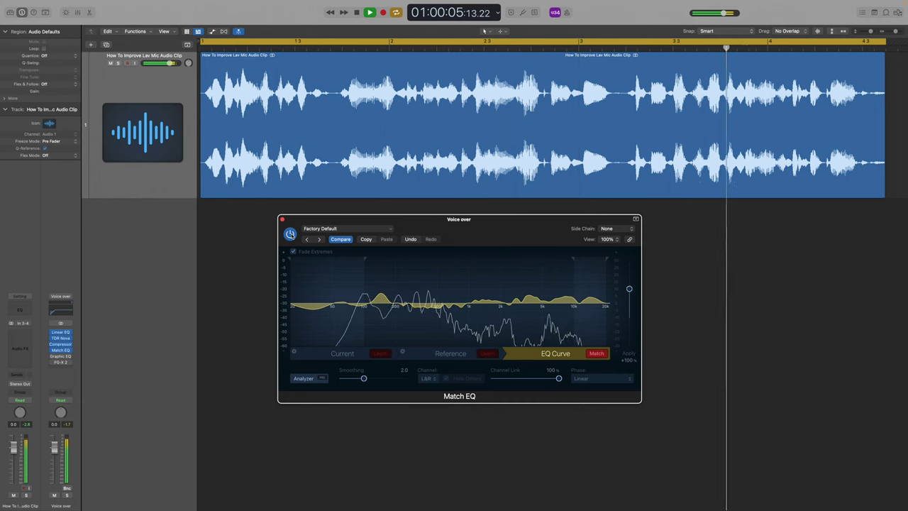
key("space")
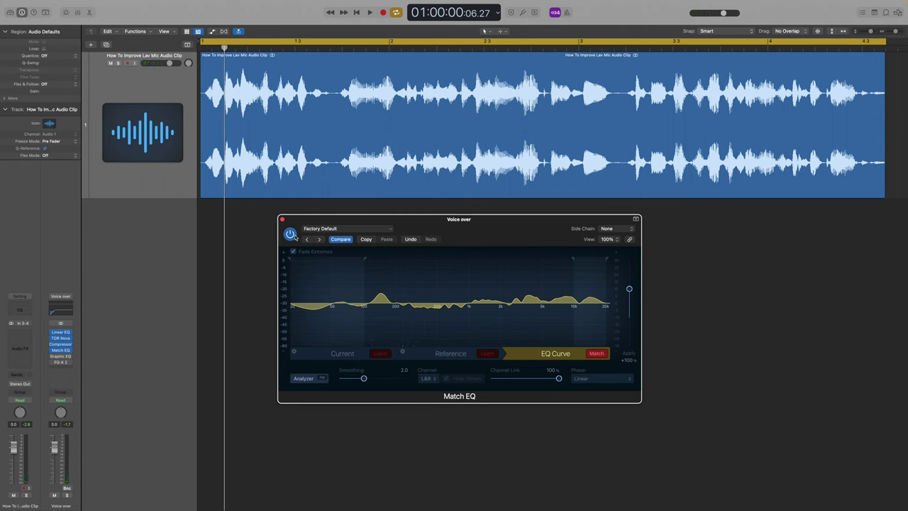
key("super+w")
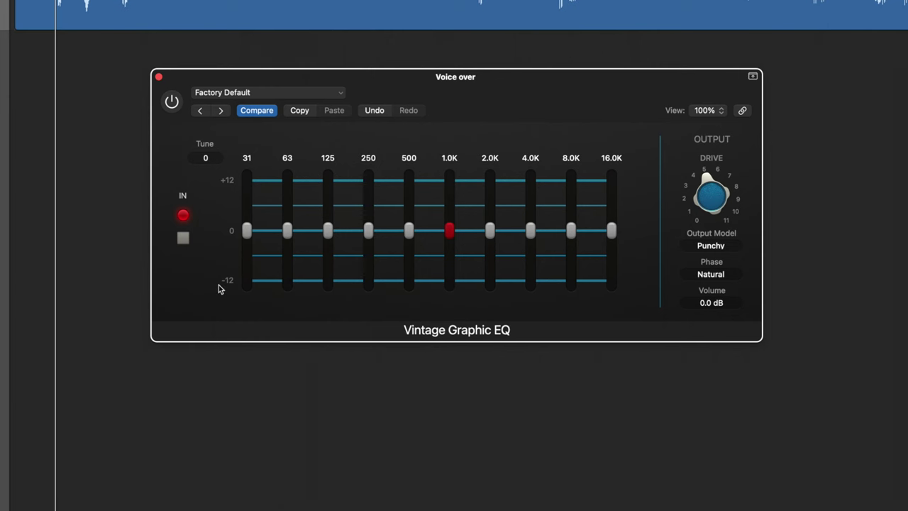
Step: Raise the Vintage Graphic EQ Tune to +12 and push the 32.0K slider to +12 dB
left_click_drag(207, 160, 207, 132)
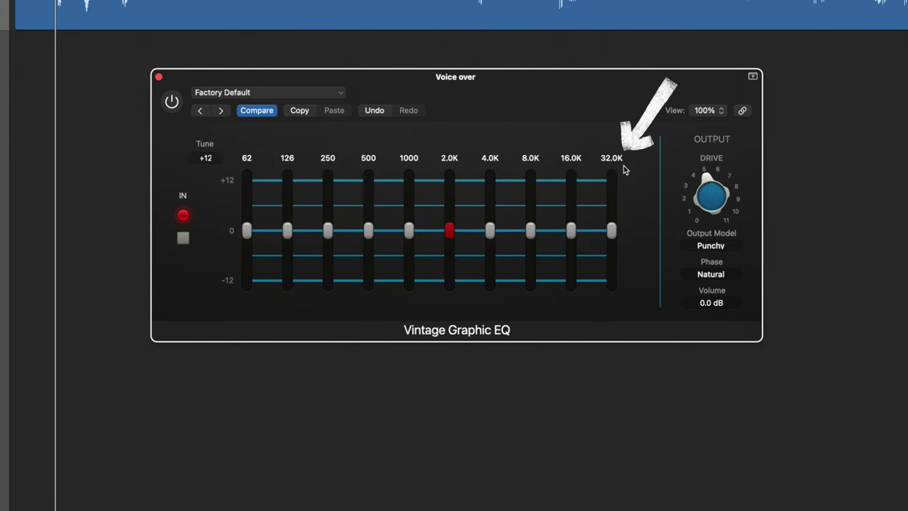
mouse_move(609, 171)
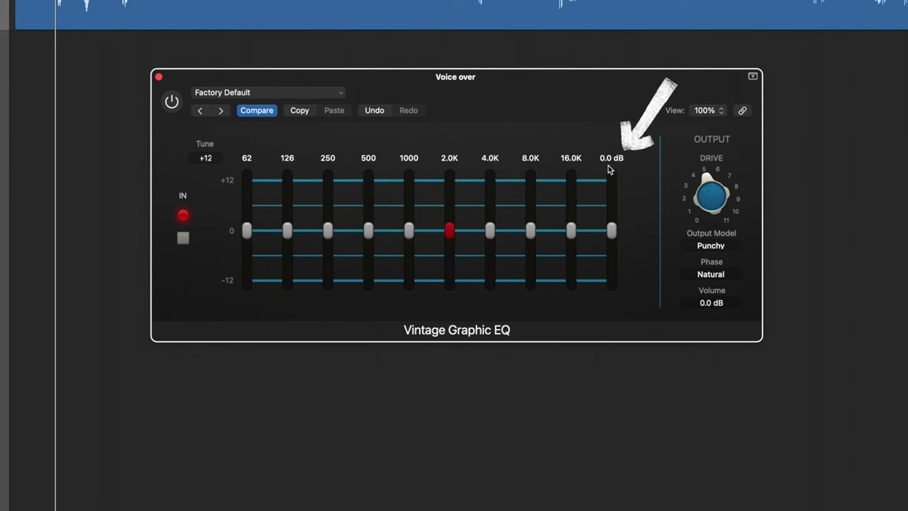
left_click(614, 231)
left_click_drag(614, 231, 610, 134)
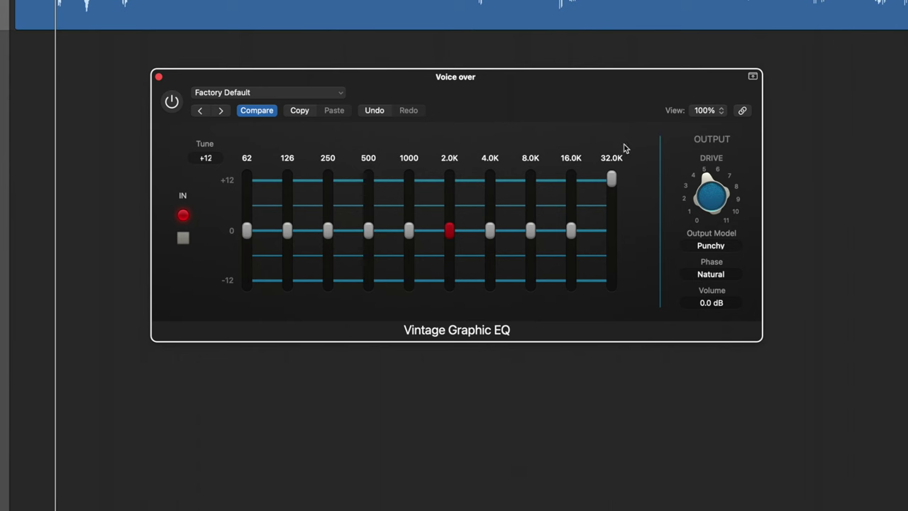
mouse_move(623, 156)
Step: Compare the Vintage Graphic EQ off and on during playback, leaving it active
left_click(172, 102)
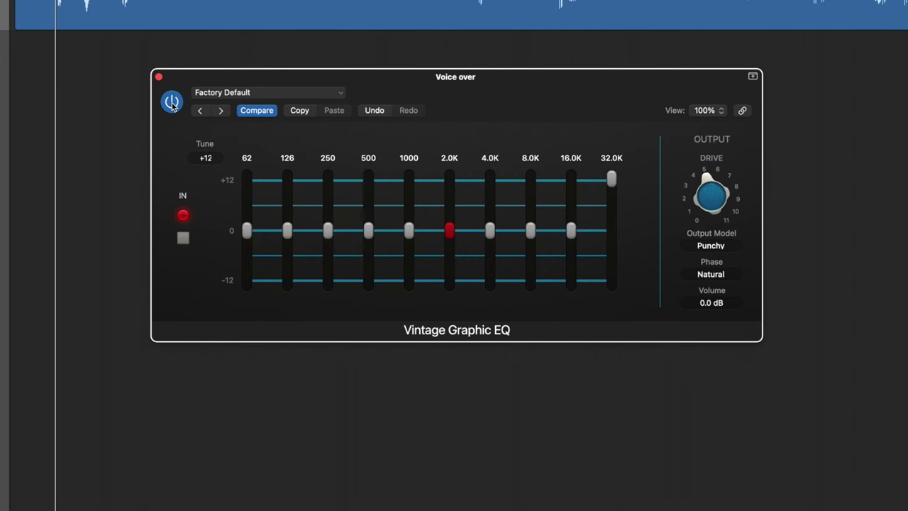
key("space")
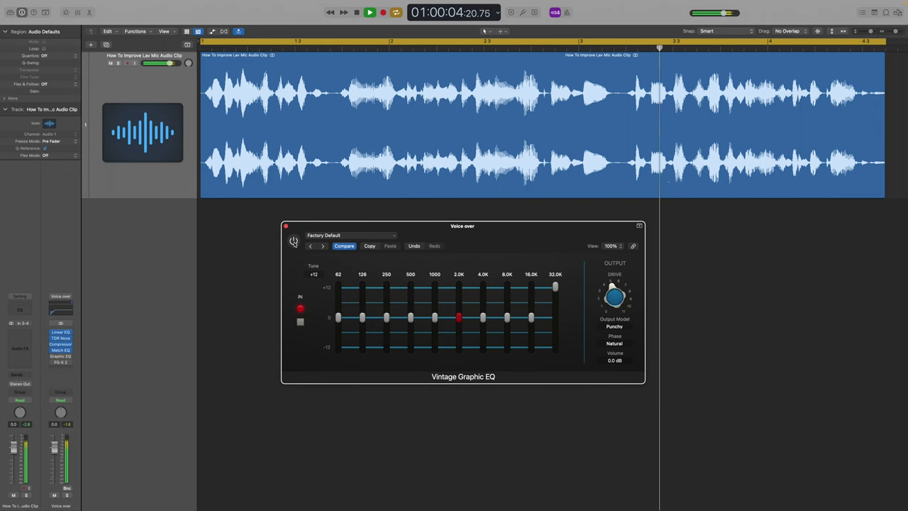
left_click(293, 241)
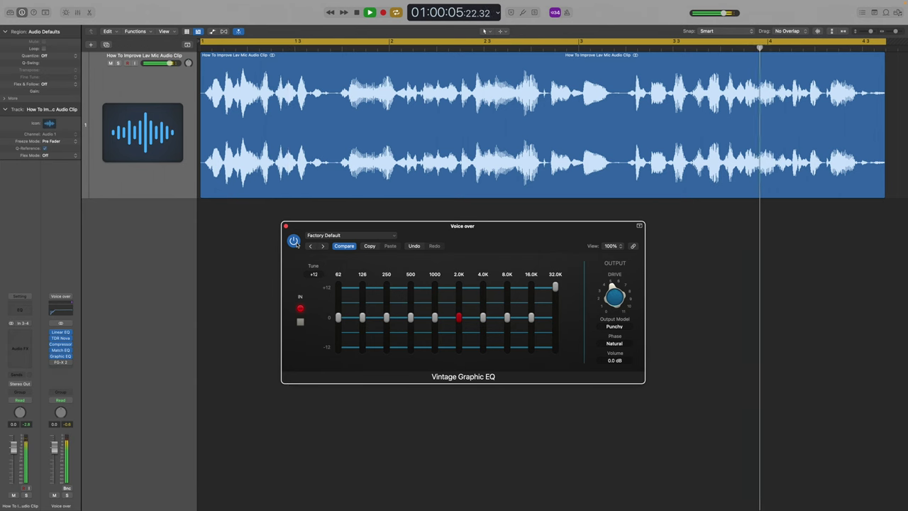
key("space")
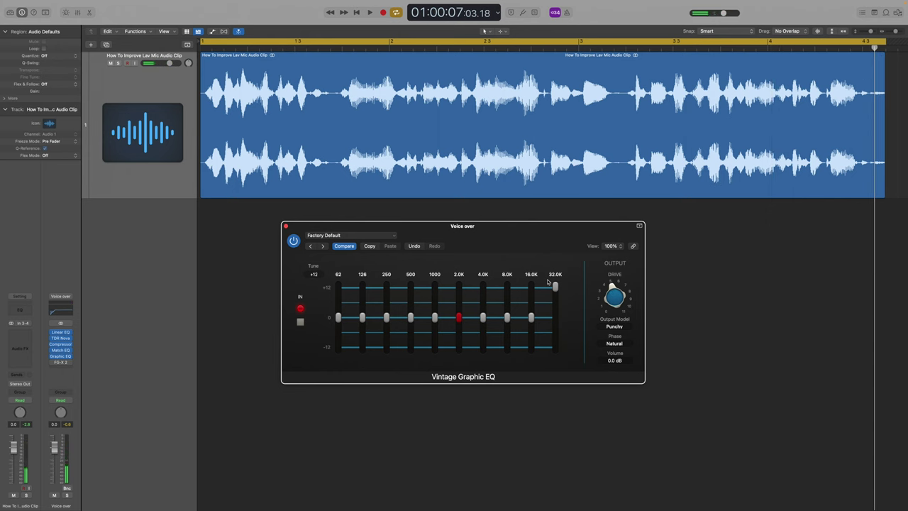
Step: Trim the 32.0K boost slightly, close the EQ, and open the FG-X 2 limiter
left_click_drag(556, 289, 556, 304)
key("super+w")
left_click(53, 363)
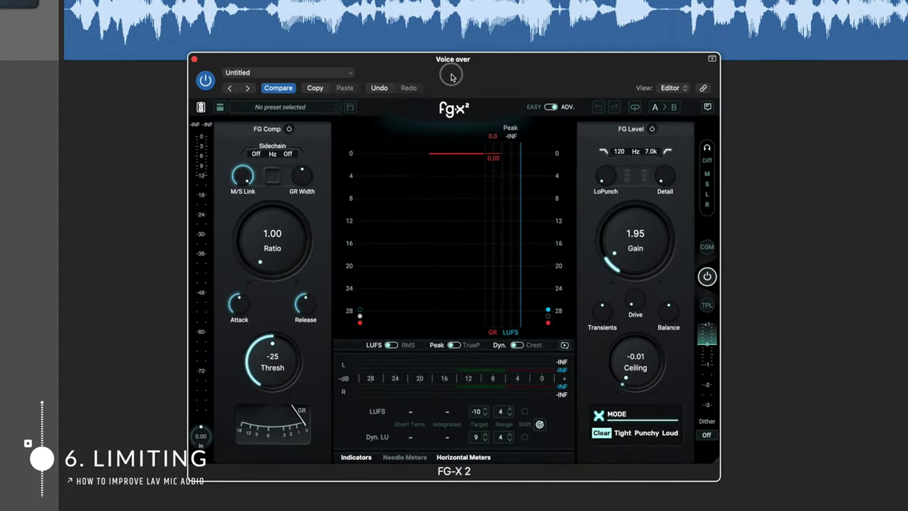
Step: Bypass FG-X 2's FG Comp section and play the voice through the FG Level limiter
mouse_move(567, 210)
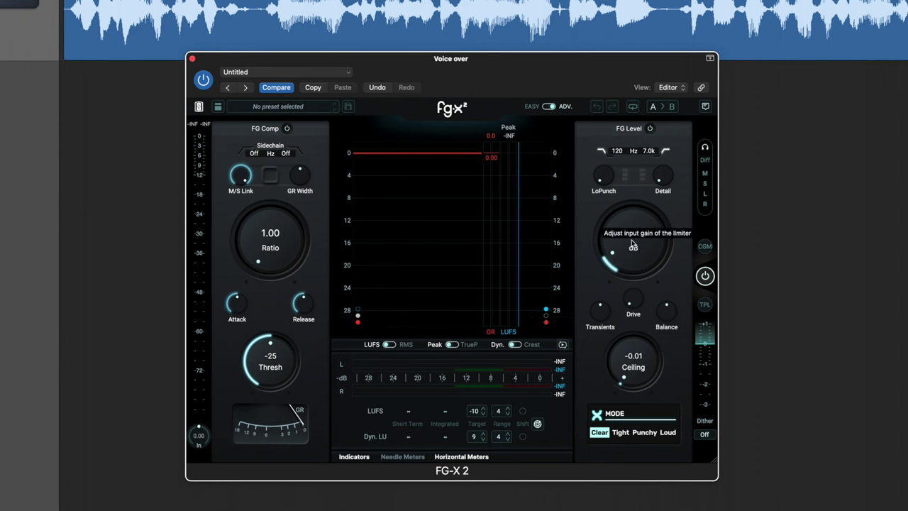
mouse_move(494, 152)
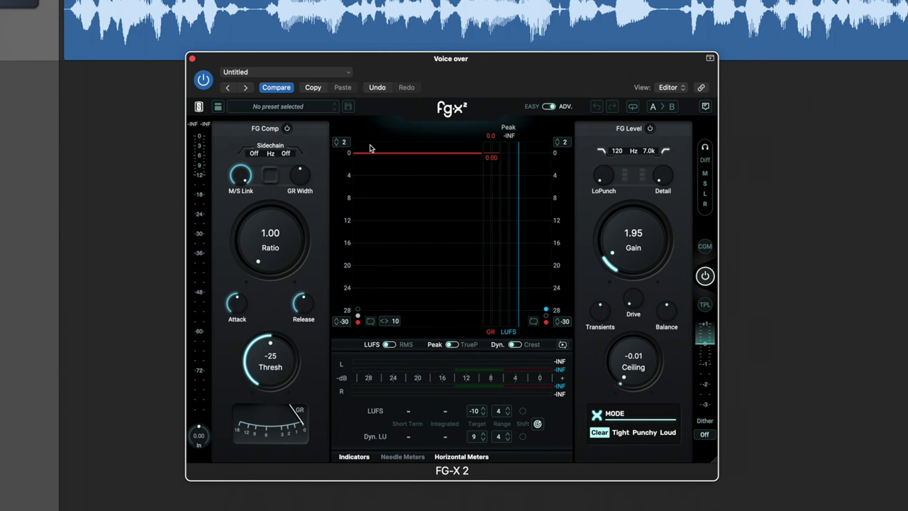
left_click(286, 129)
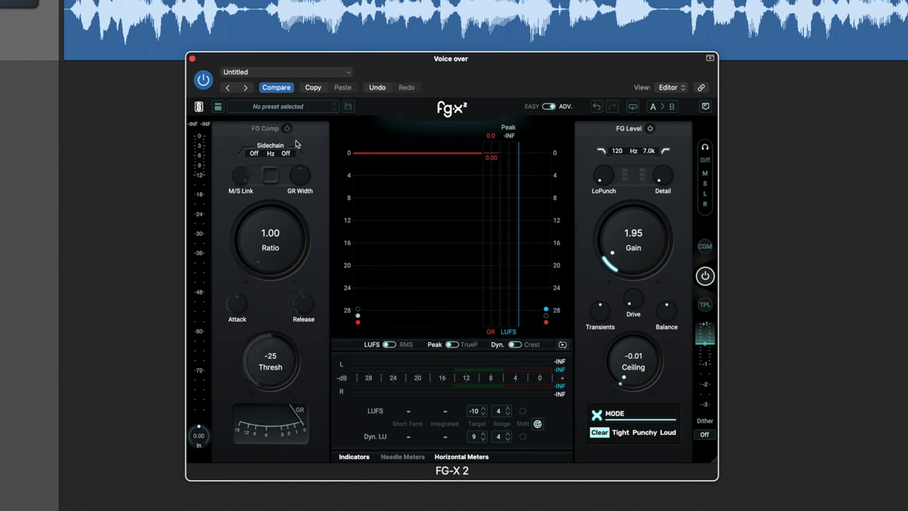
key("space")
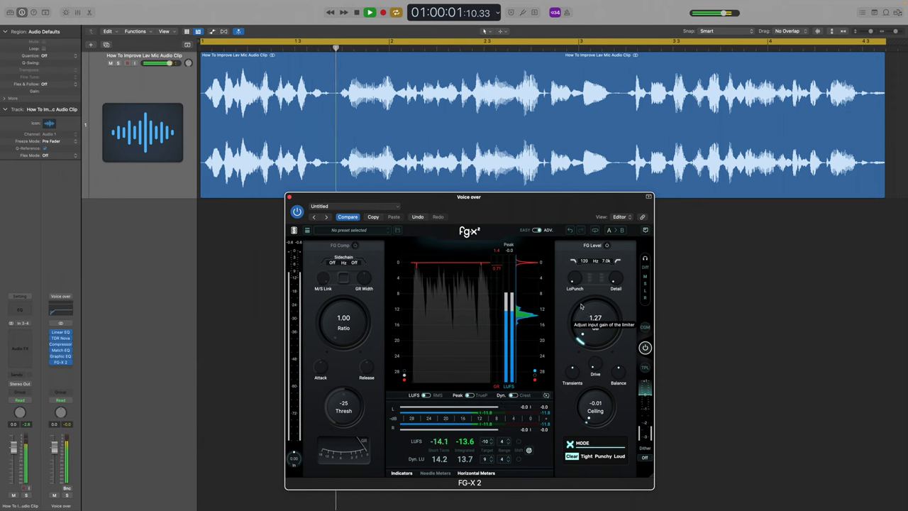
mouse_move(547, 287)
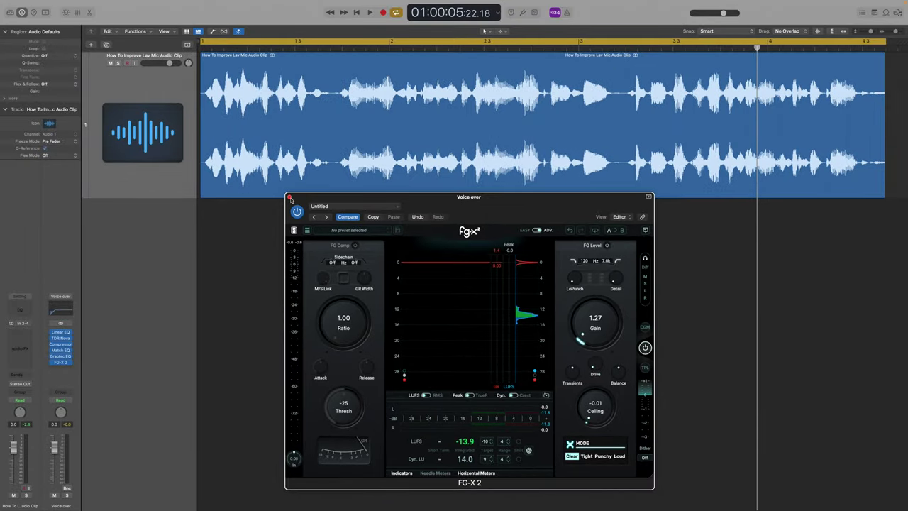
Step: Play the Voice over track and re-enable all six insert plugins for comparison
left_click(290, 198)
key("space")
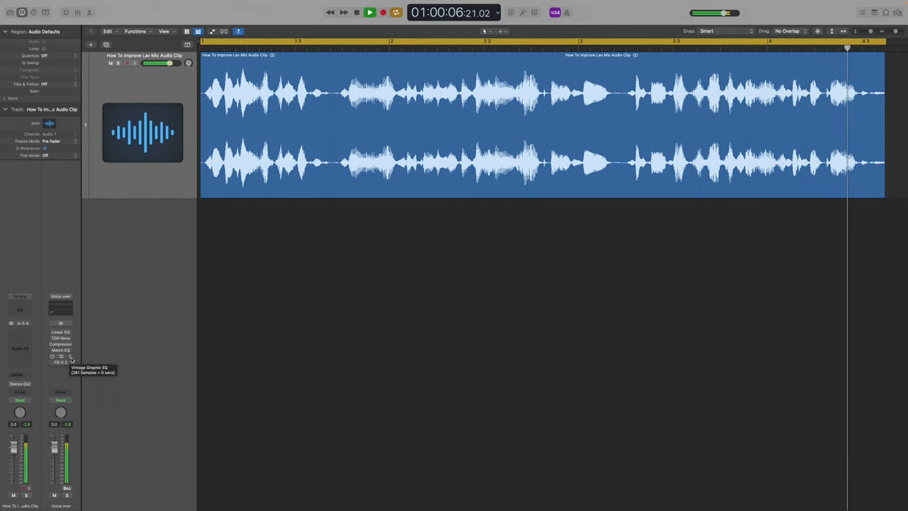
left_click_drag(70, 360, 49, 373)
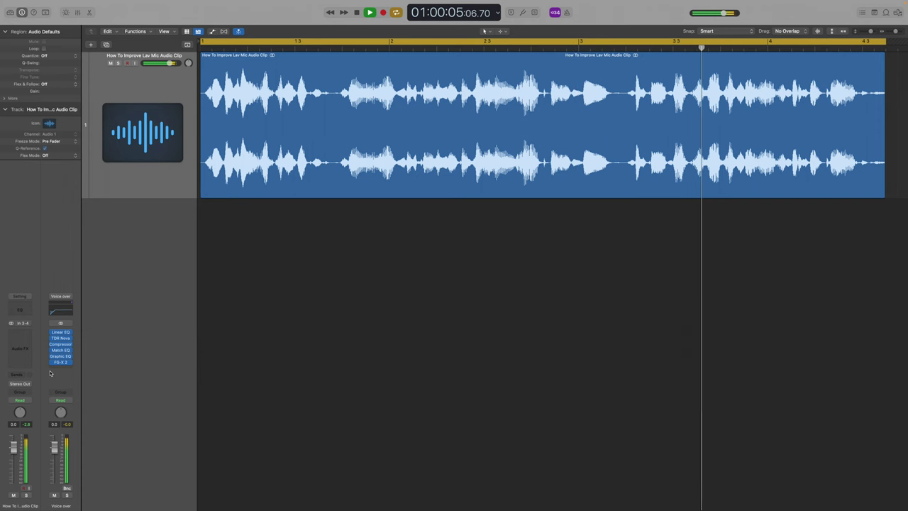
key("space")
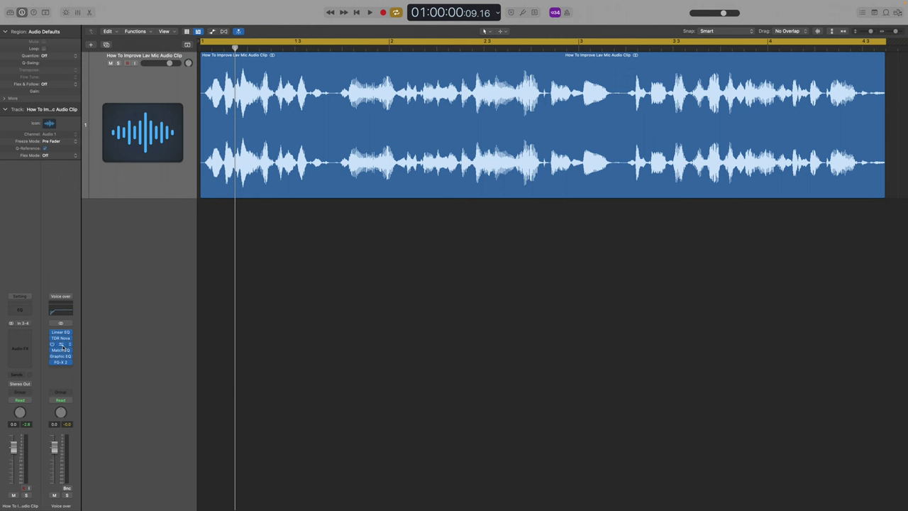
Step: Open the Voice over channel's Compressor plugin to review its Vintage VCA settings
left_click(62, 345)
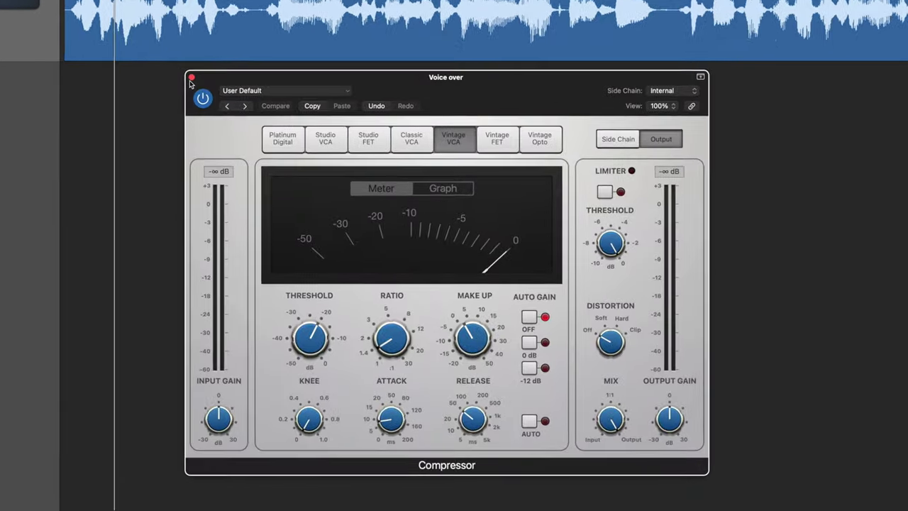